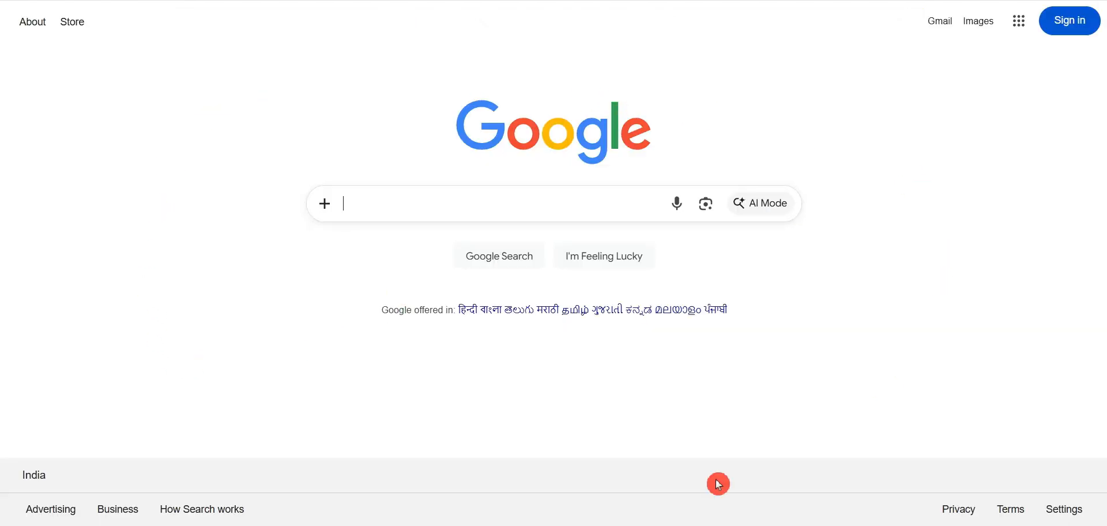
Search Google for 'ssup'
text(ssup)
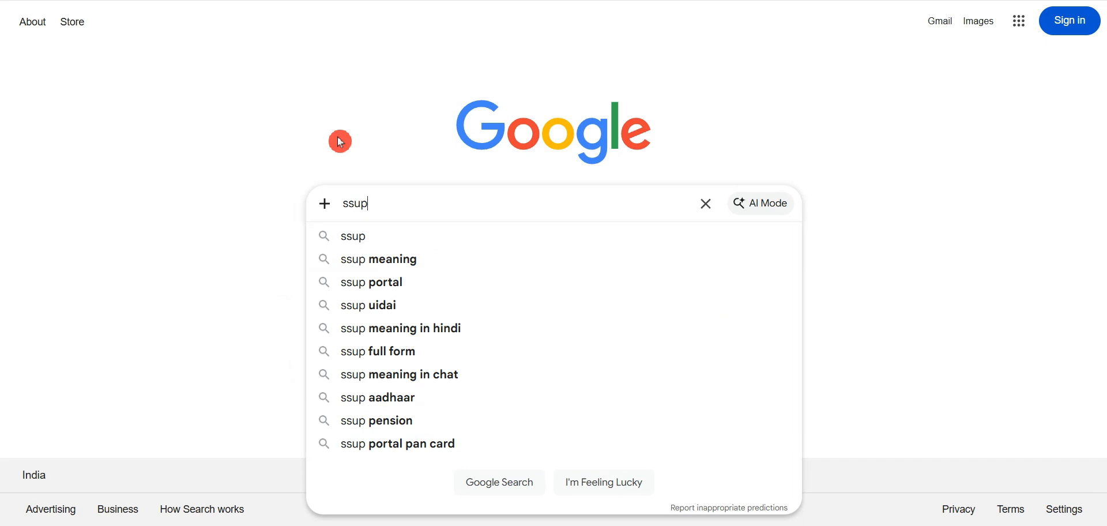
key(Return)
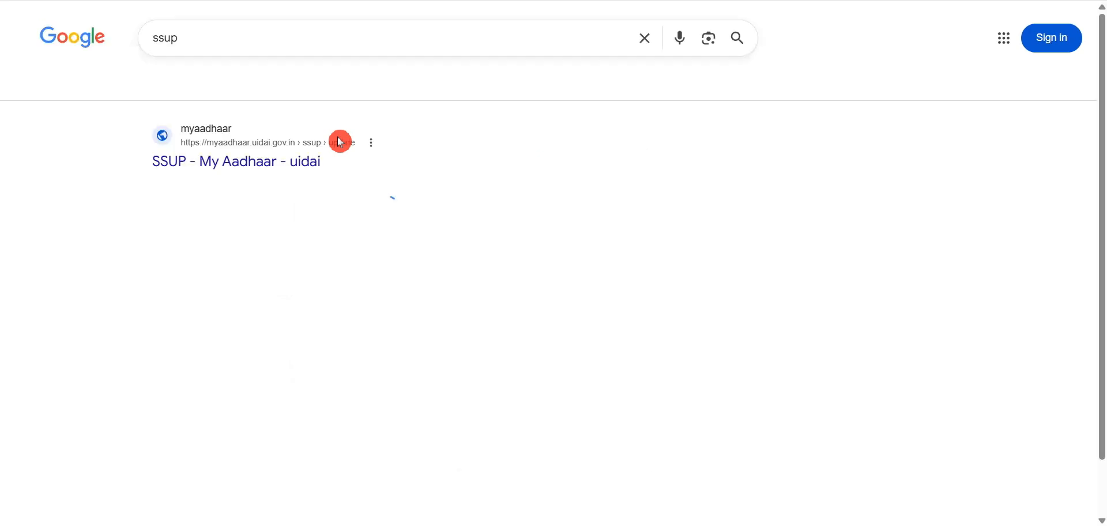
Open the 'SSUP - My Aadhaar - uidai' result and look over the services before returning to the Login box
click(210, 166)
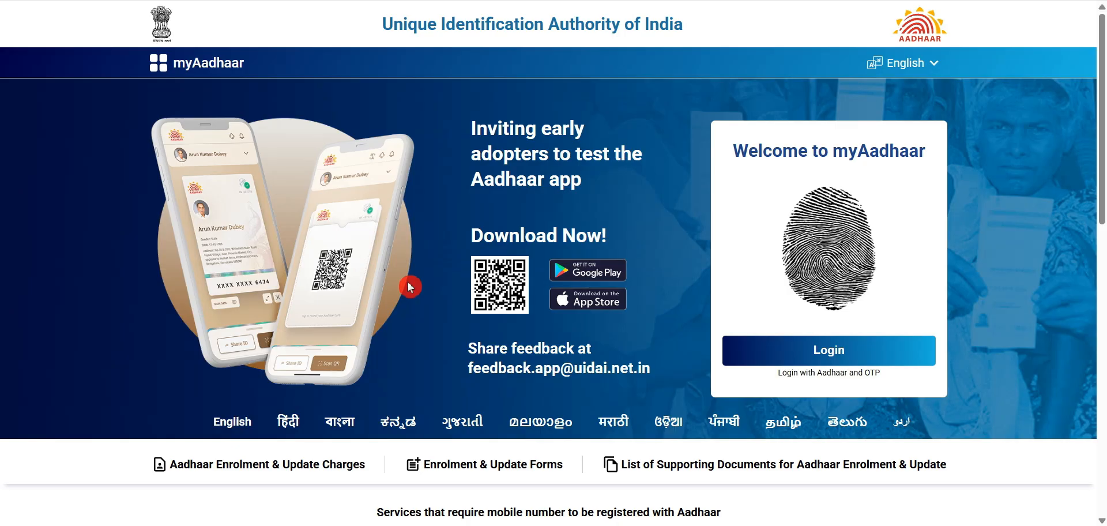
scroll(410, 287, down, 10)
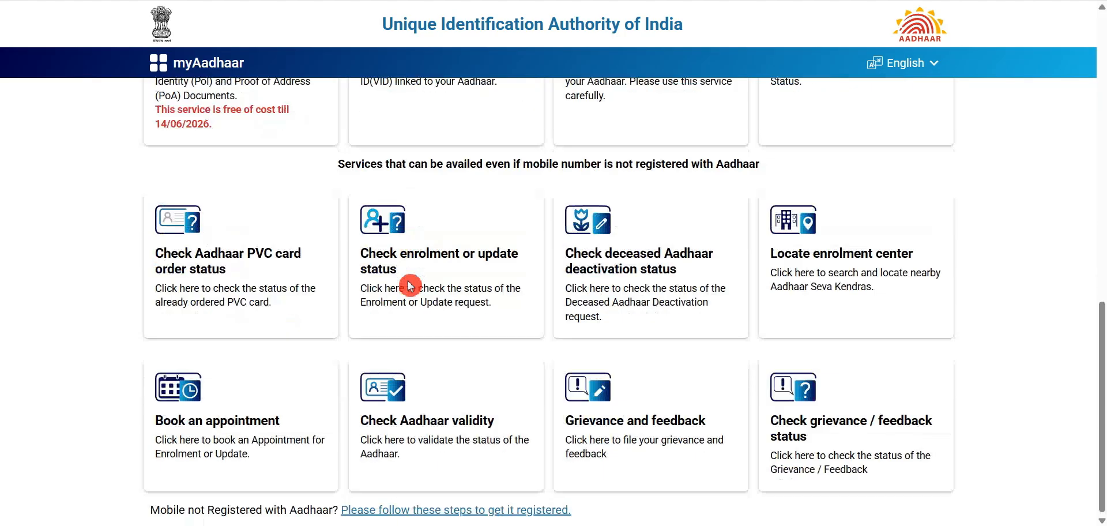
scroll(410, 286, up, 10)
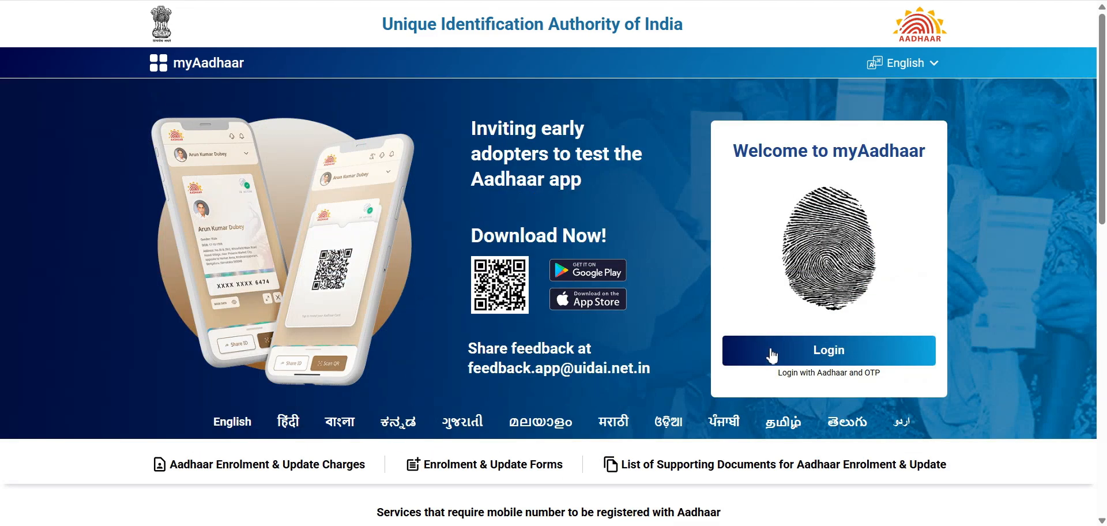
Sign in to myAadhaar with the Aadhaar number, captcha and one-time password
click(827, 356)
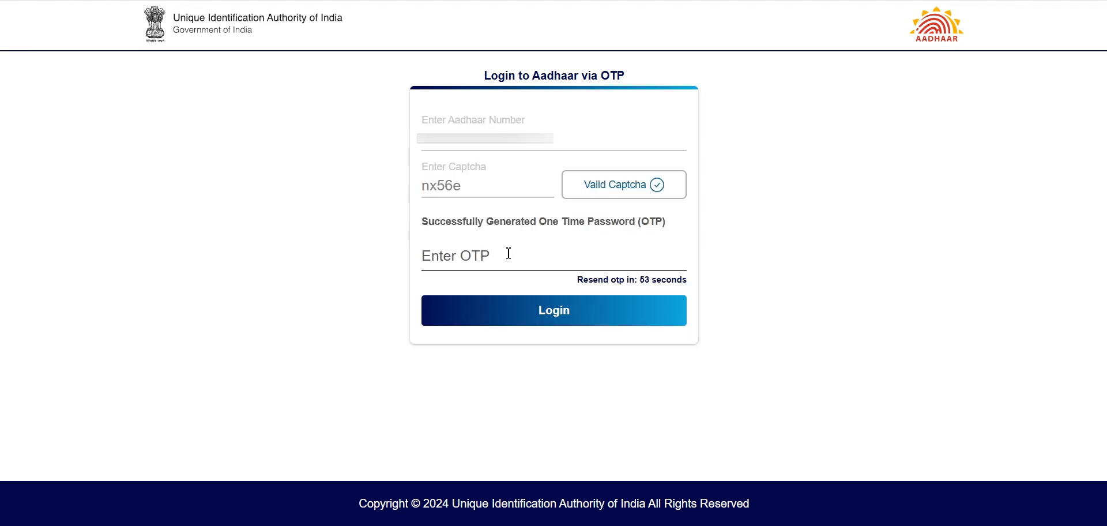
click(509, 253)
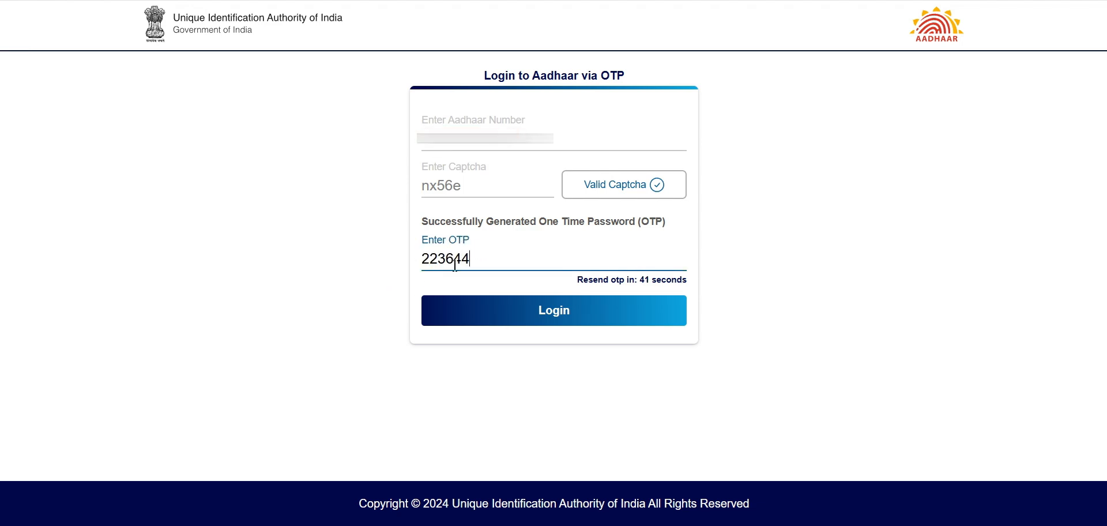
click(550, 316)
Open the Address update service from the myAadhaar dashboard
scroll(959, 300, down, 7)
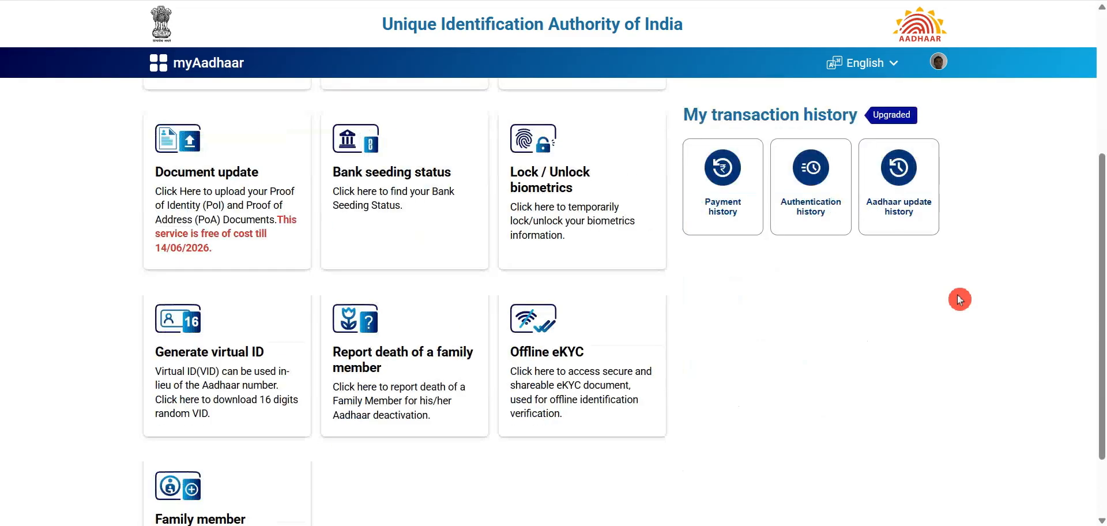
scroll(960, 299, up, 7)
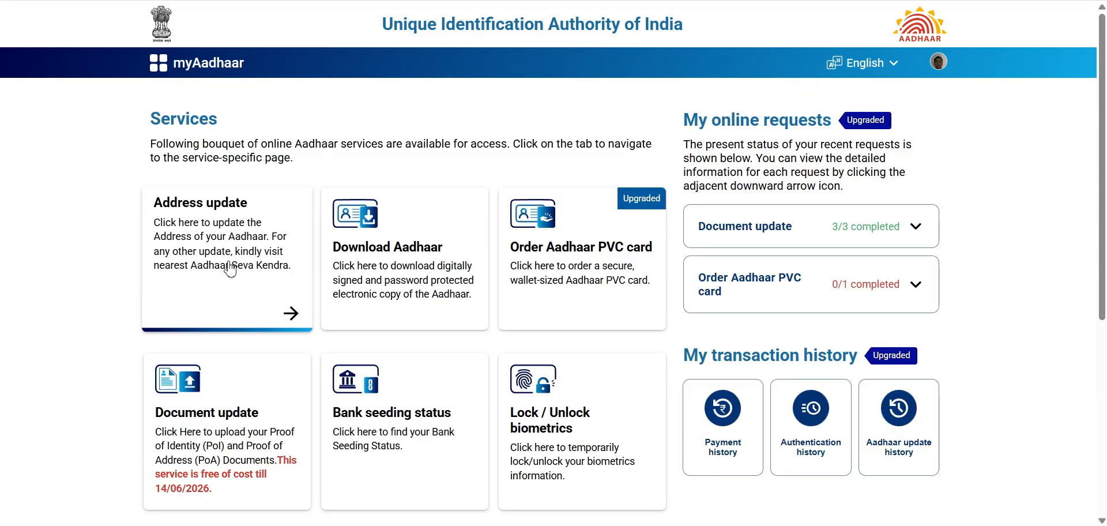
click(218, 268)
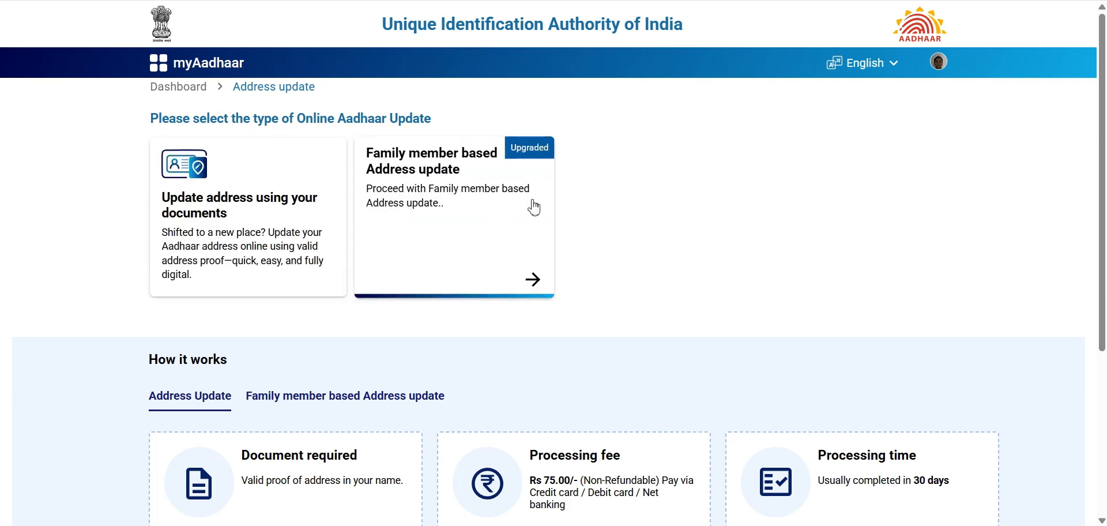
Scroll through the How it works steps on the Address update page
scroll(553, 282, down, 3)
drag(1101, 419, 1102, 471)
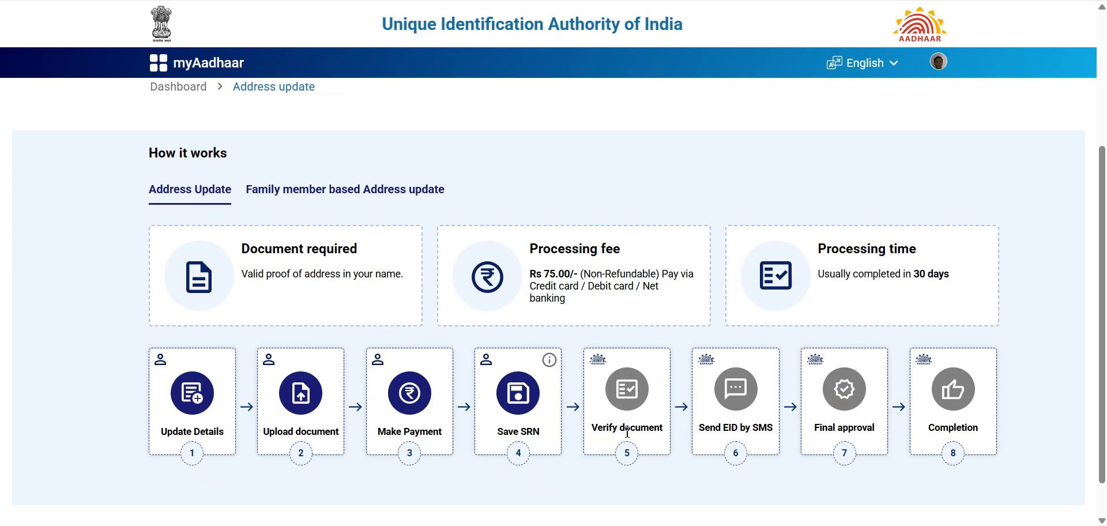
click(732, 442)
click(847, 443)
click(923, 436)
click(899, 453)
click(562, 496)
click(282, 402)
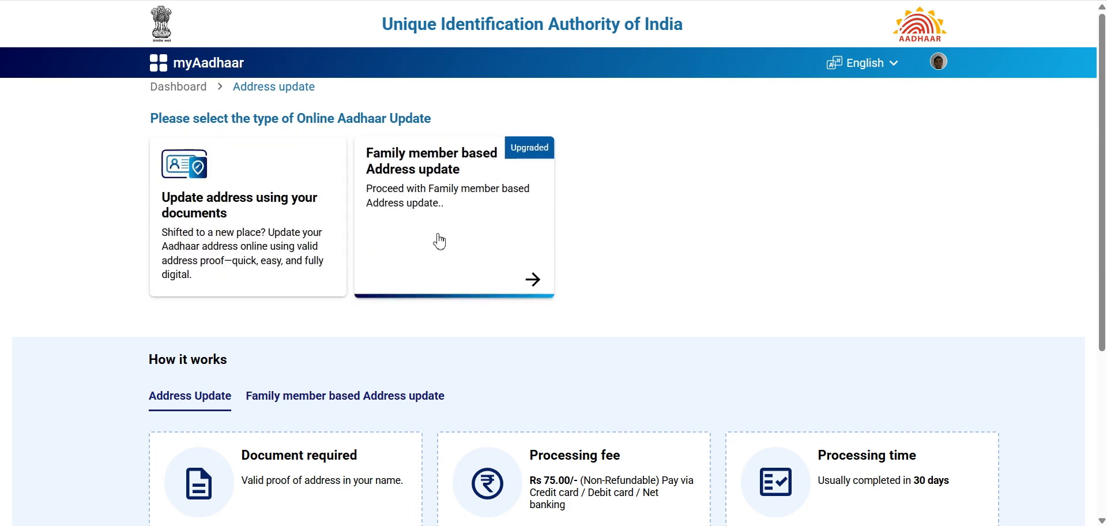
Start the family member based address update and enter the family member's Aadhaar number
click(439, 241)
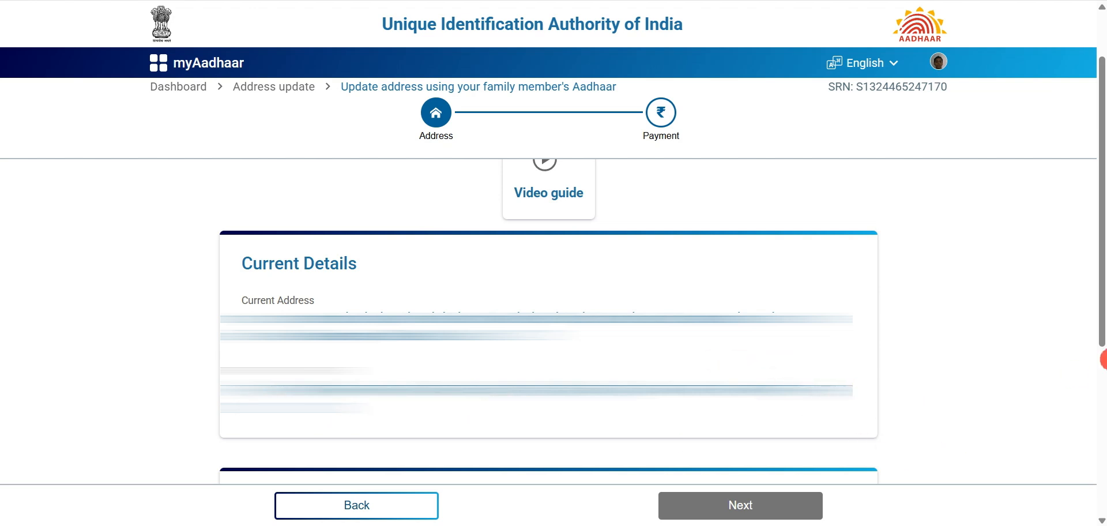
drag(1101, 329, 1101, 493)
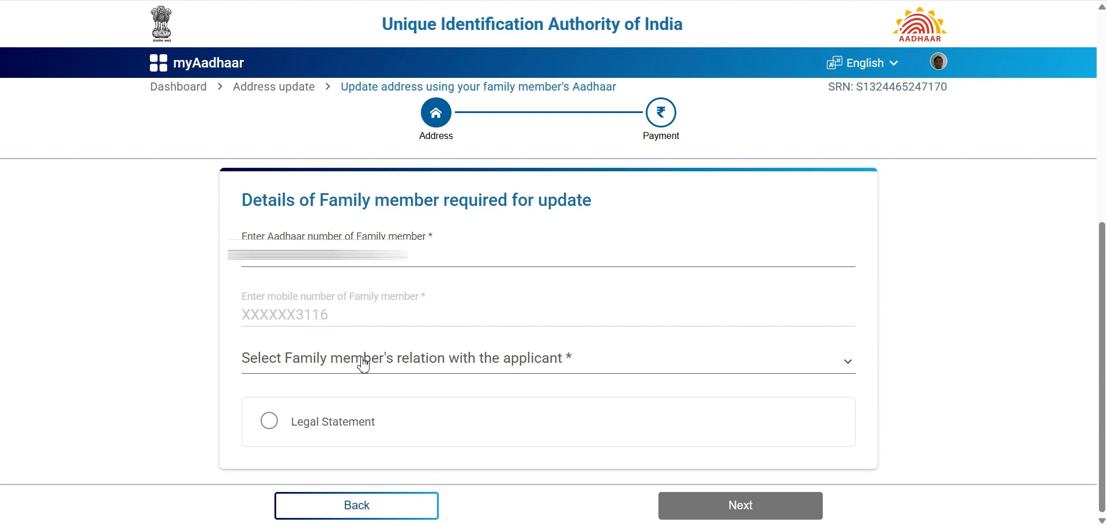
Set the relation to Mother, accept the legal statement and self-declaration, and proceed to payment
click(431, 365)
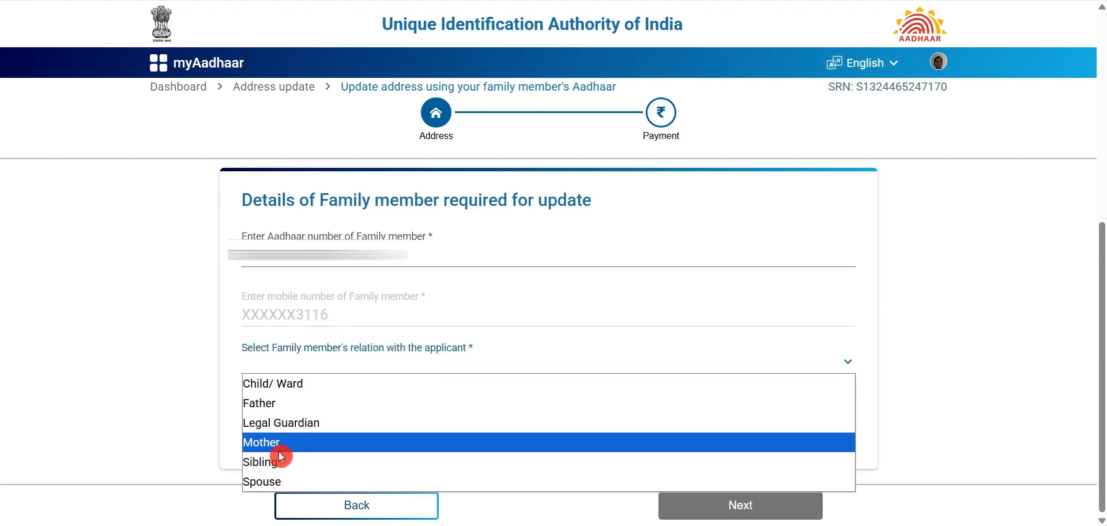
click(309, 444)
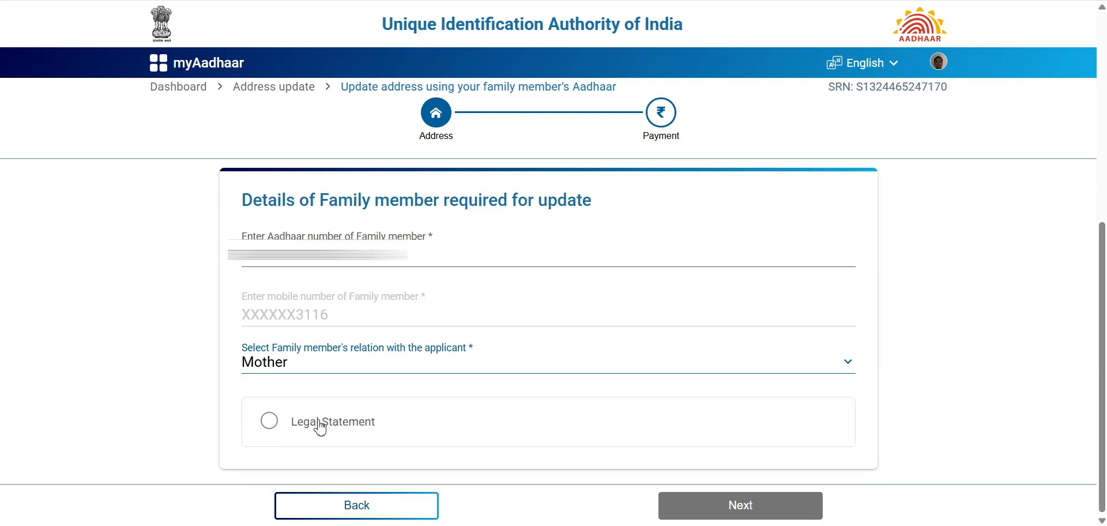
scroll(376, 396, down, 1)
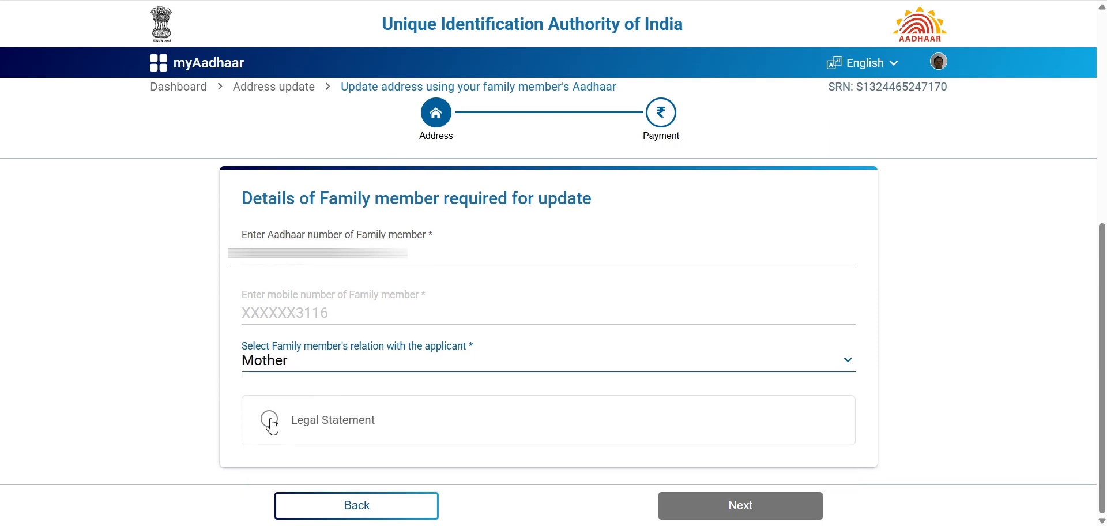
click(272, 427)
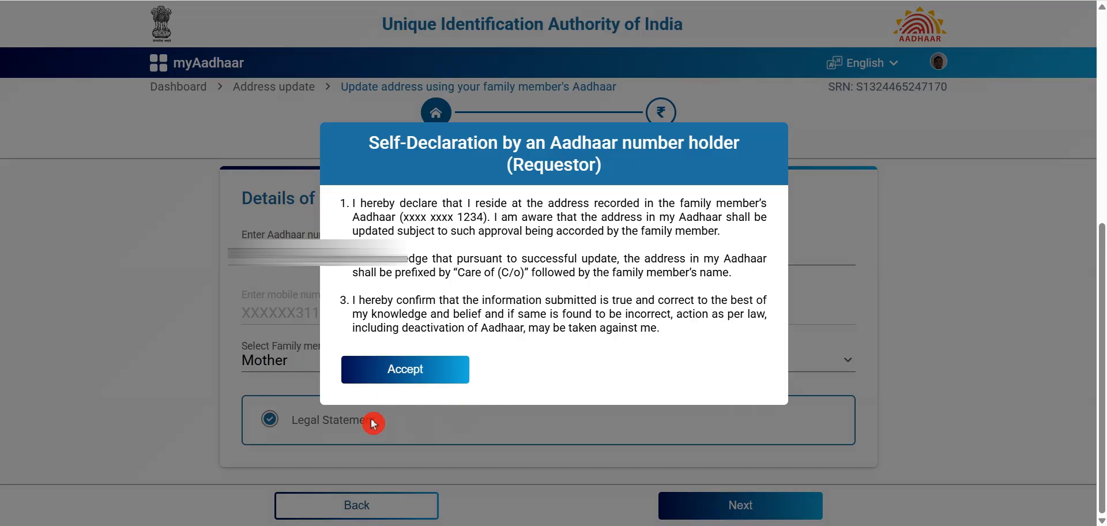
click(414, 382)
click(746, 509)
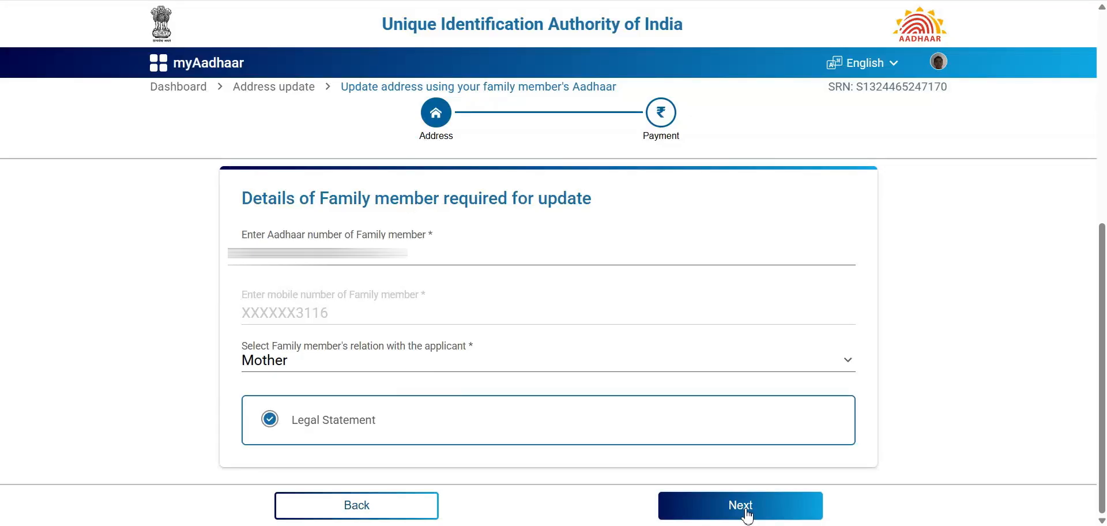
click(349, 295)
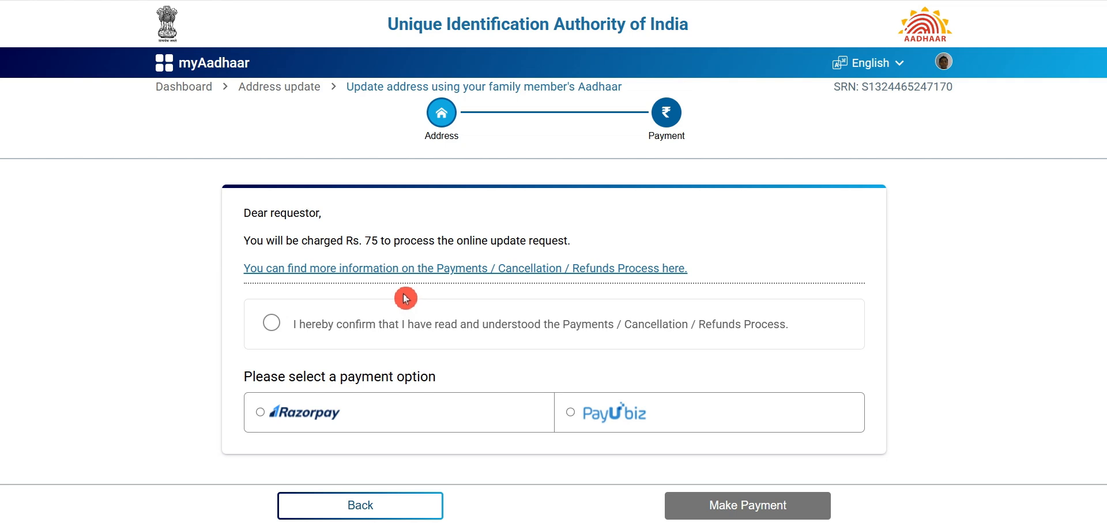
Confirm the payments and refunds process, choose Razorpay, and proceed to pay the Rs. 75 fee
click(272, 323)
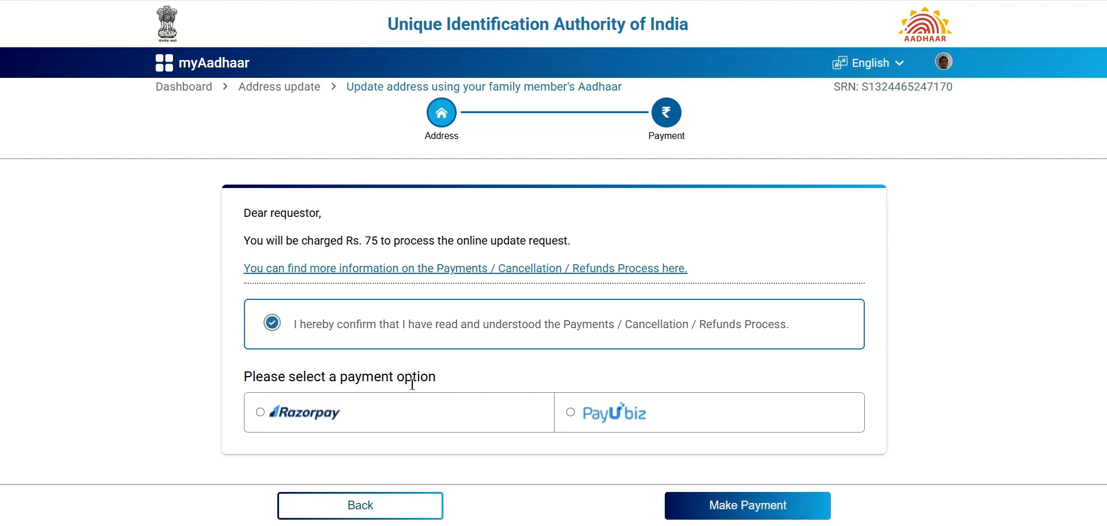
click(570, 413)
click(266, 415)
click(728, 515)
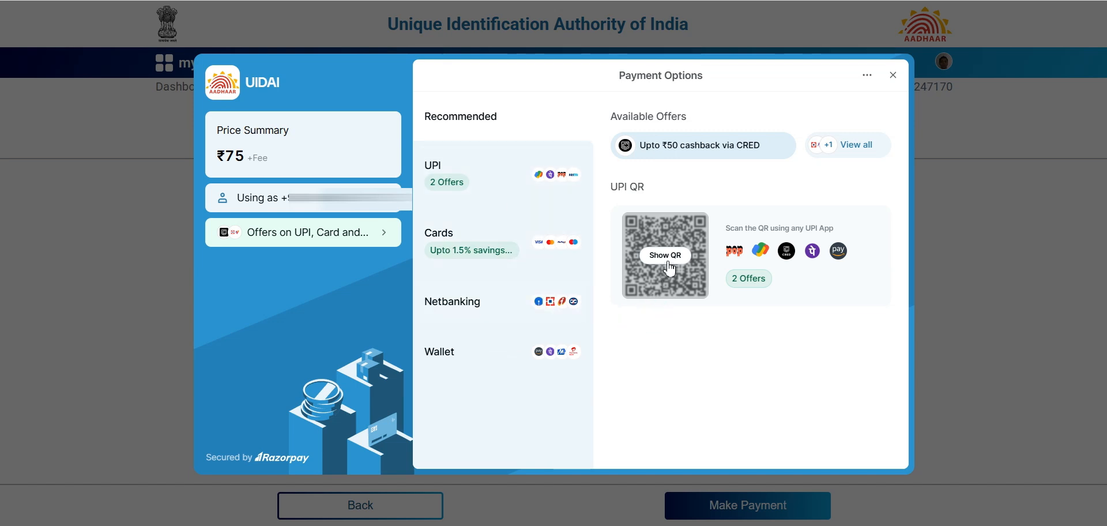
Show the UPI QR code, accept the ₹75 fee breakup, and pay by UPI
mouse_move(647, 213)
mouse_down()
mouse_move(715, 228)
mouse_move(714, 317)
mouse_move(692, 314)
mouse_up()
click(678, 266)
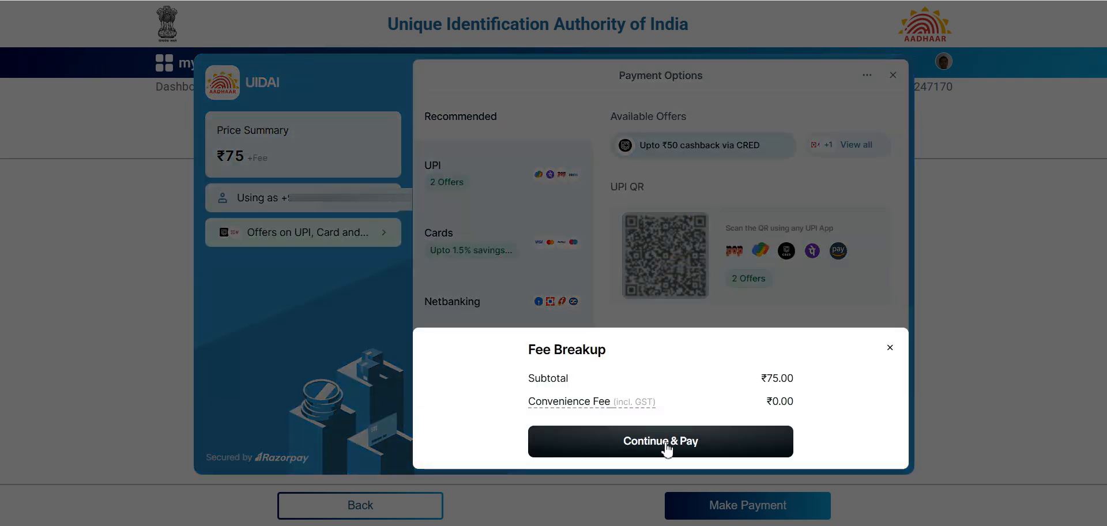
click(667, 448)
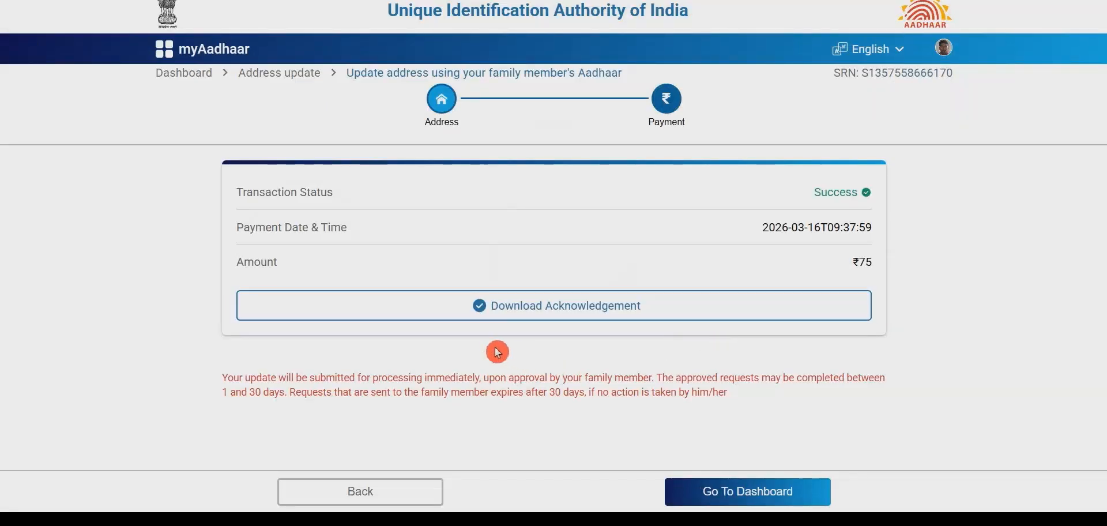
Download the address-update acknowledgement slip, then log out to the myAadhaar welcome page
click(692, 117)
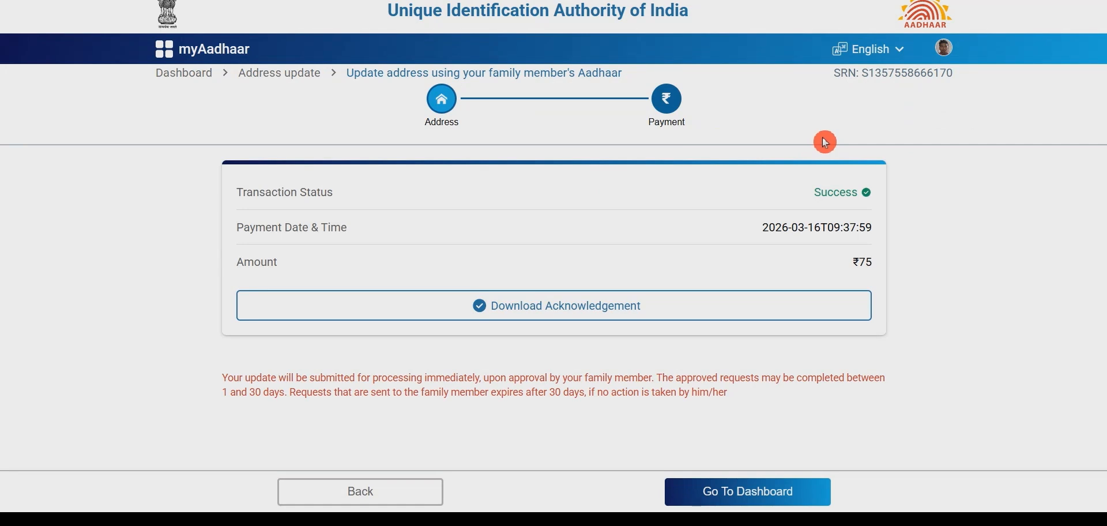
click(625, 314)
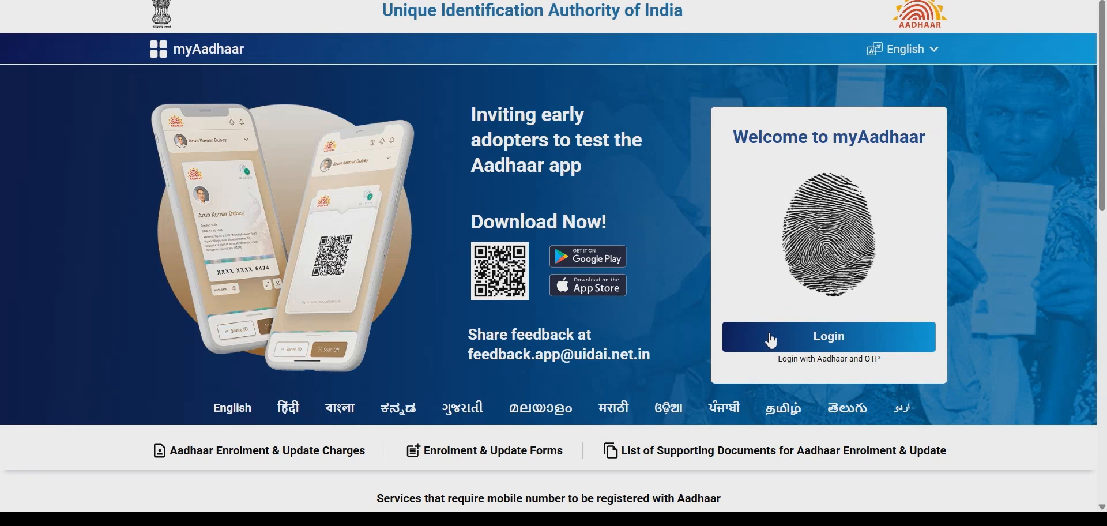
Log back in with the Aadhaar number, the captcha and the one-time password
click(771, 339)
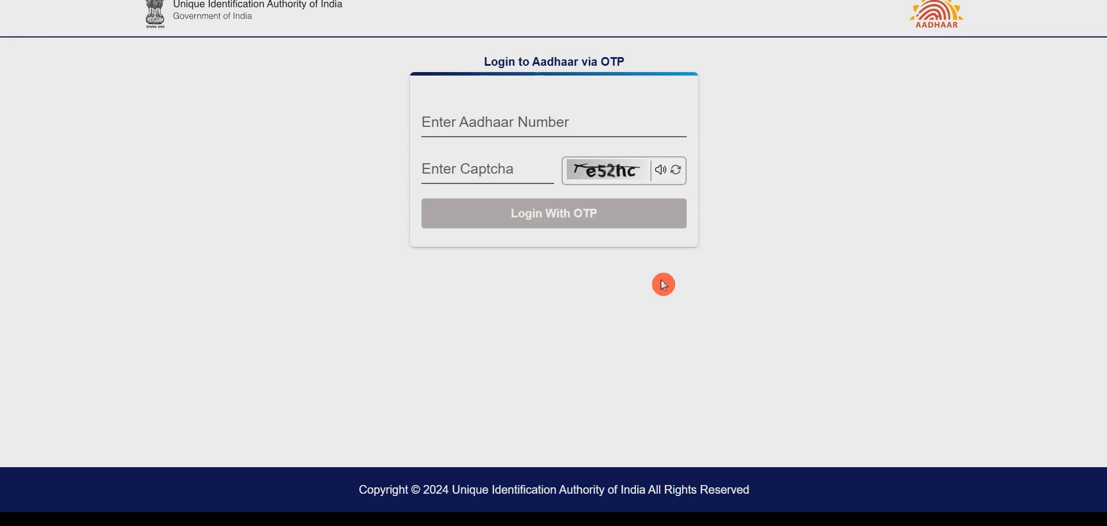
click(544, 121)
key(ctrl+v)
click(490, 171)
text(e)
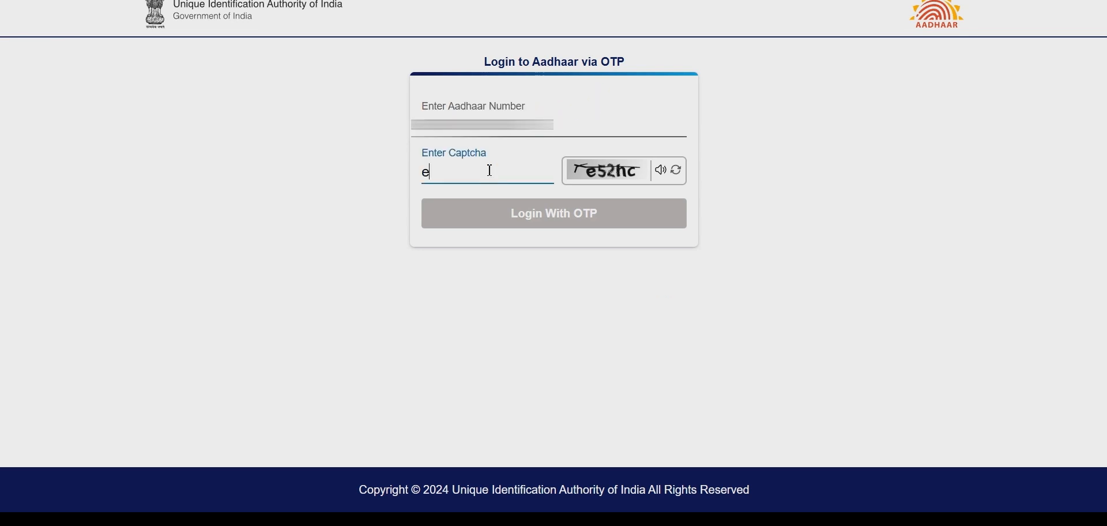
text(52hc)
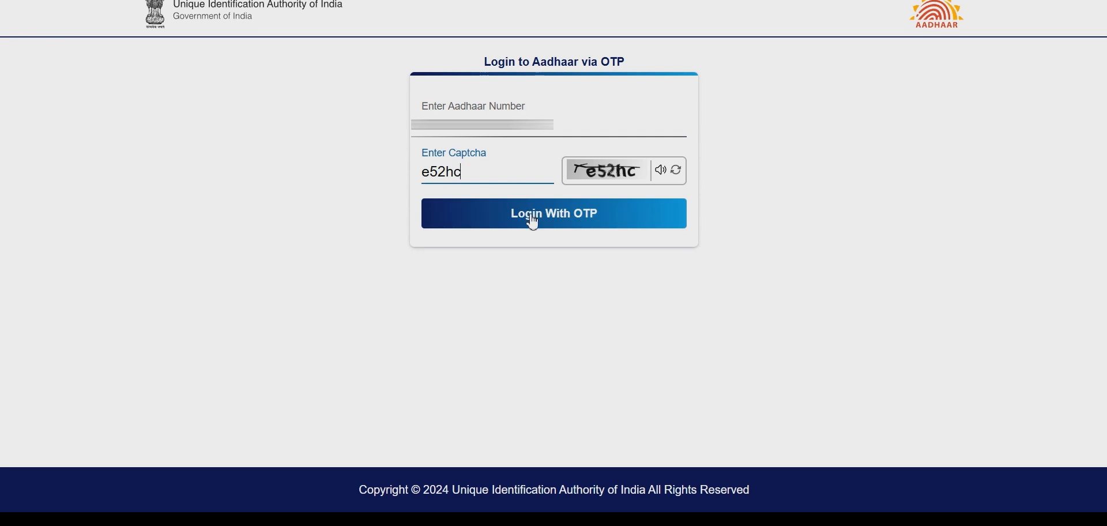
click(529, 218)
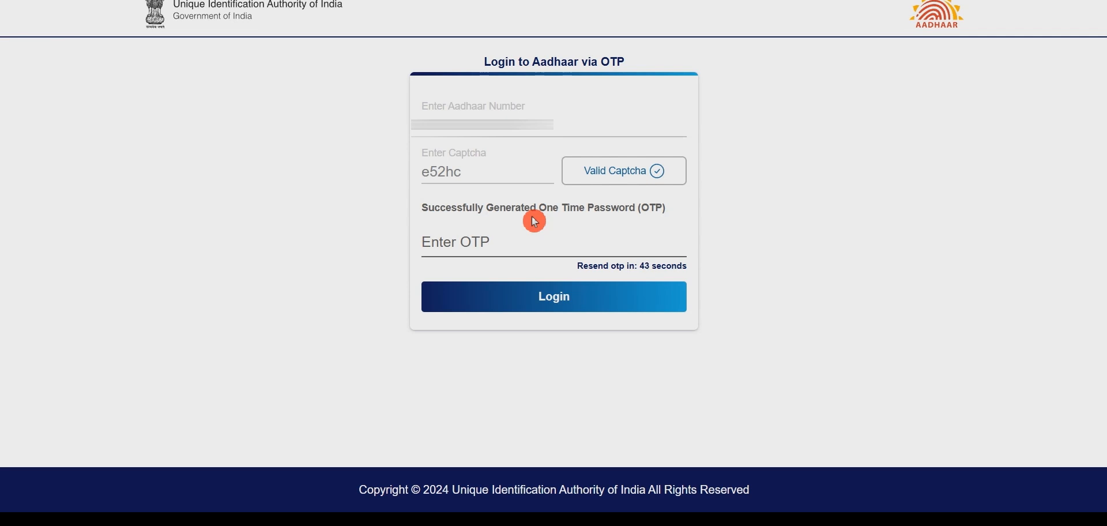
click(516, 311)
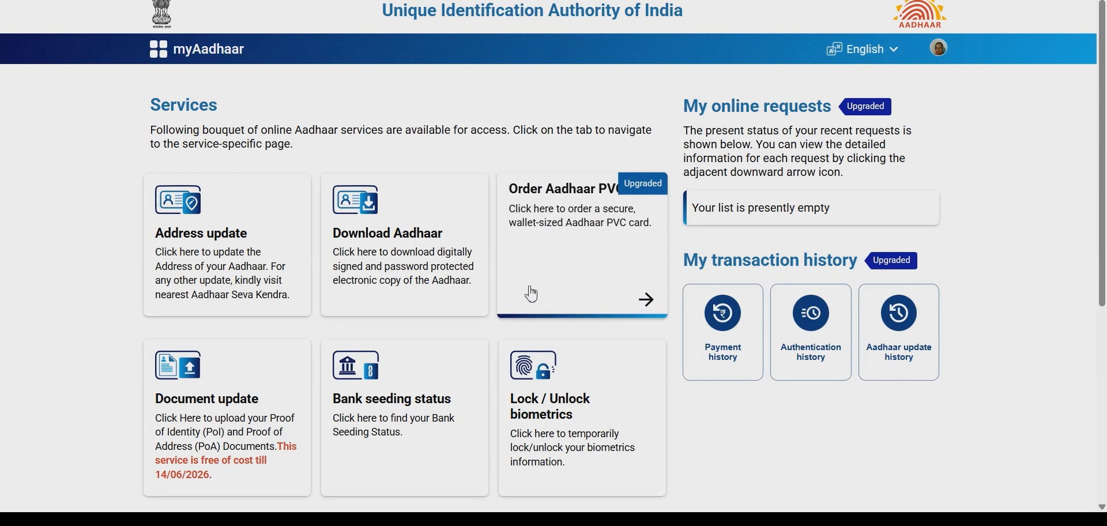
Open the Family member requests card from the services dashboard
scroll(537, 284, down, 6)
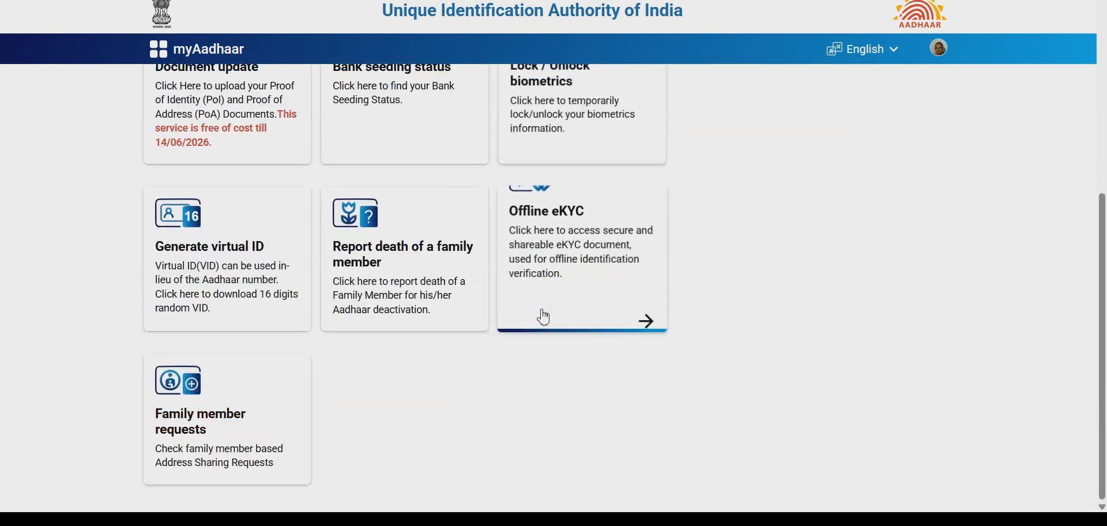
click(225, 414)
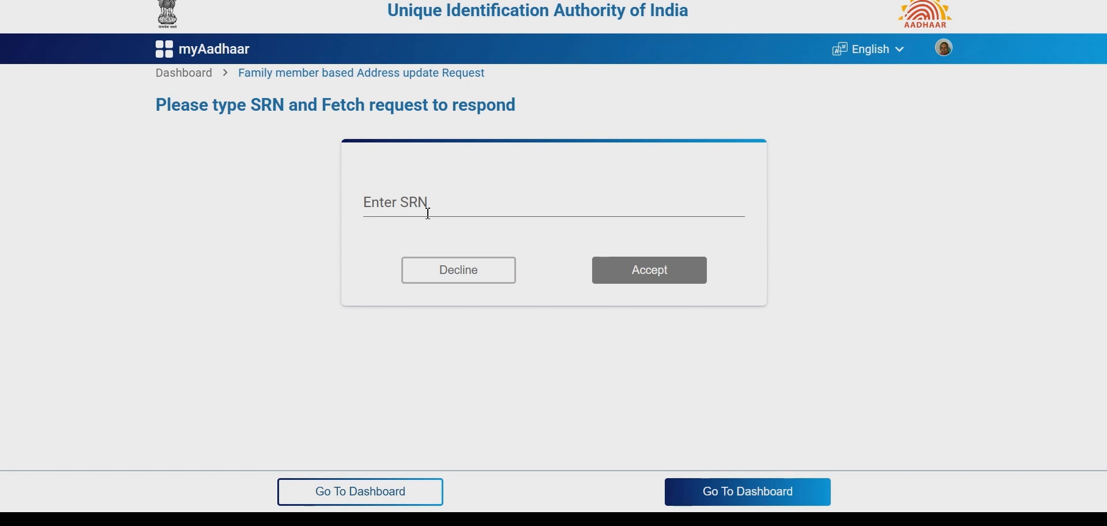
Fetch the family member's address-update request by entering its SRN
click(424, 235)
click(466, 207)
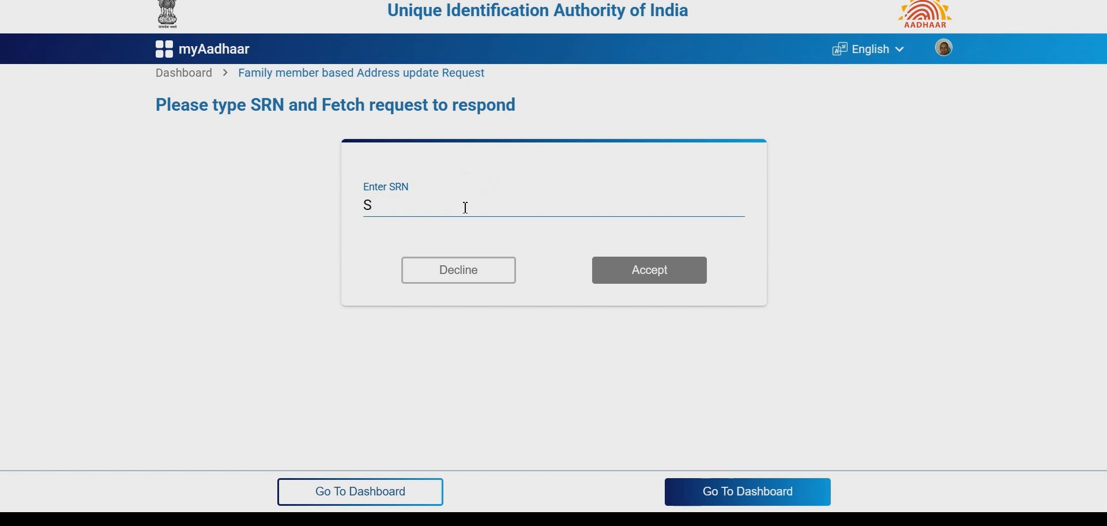
click(524, 319)
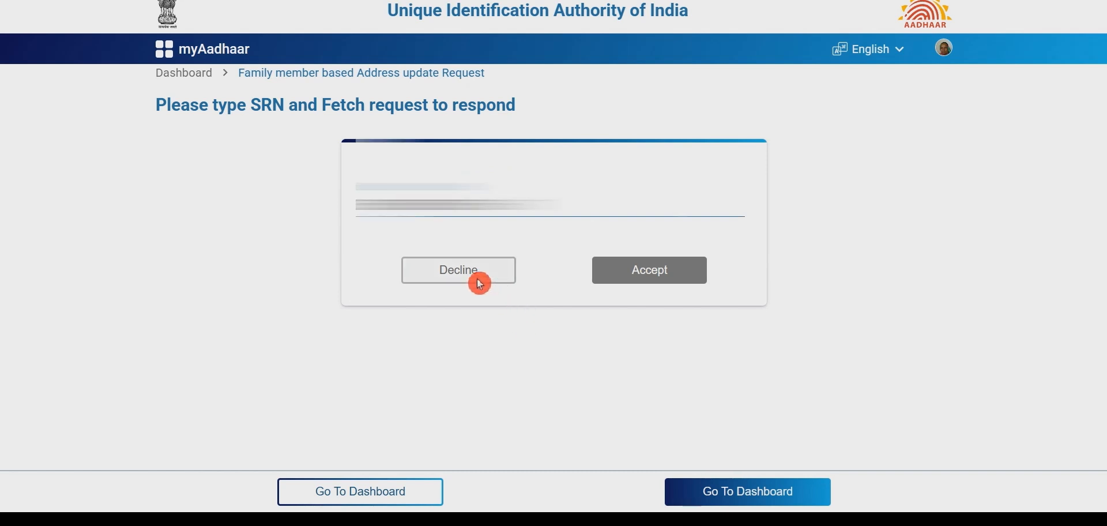
click(641, 275)
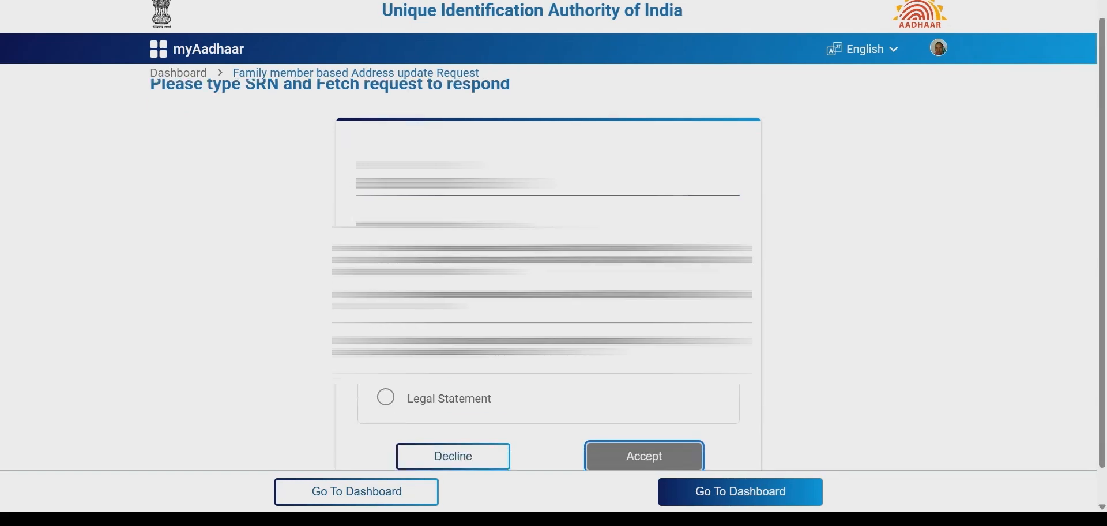
Agree to the legal statement and approver declaration, then accept and consent to share the address
click(388, 393)
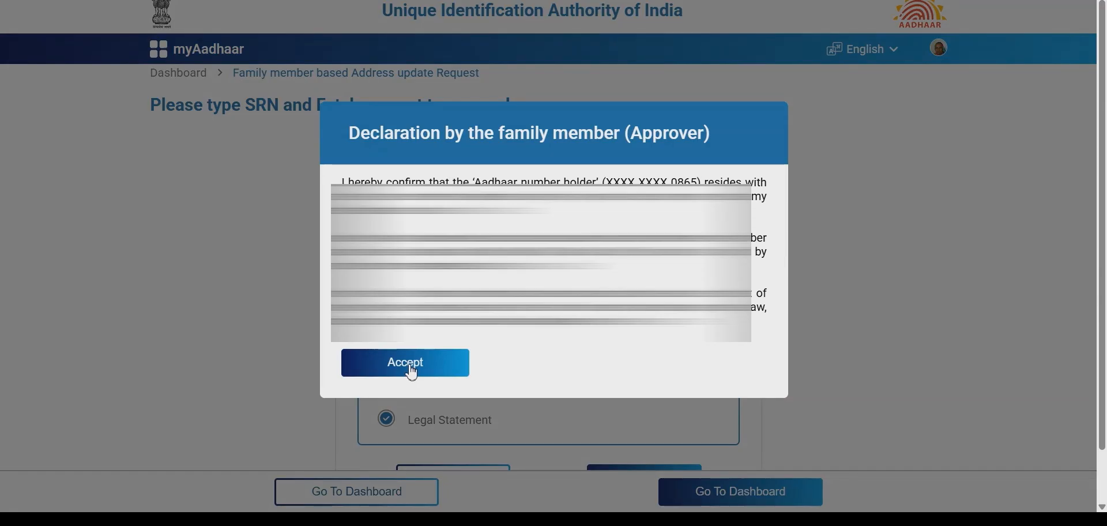
click(410, 367)
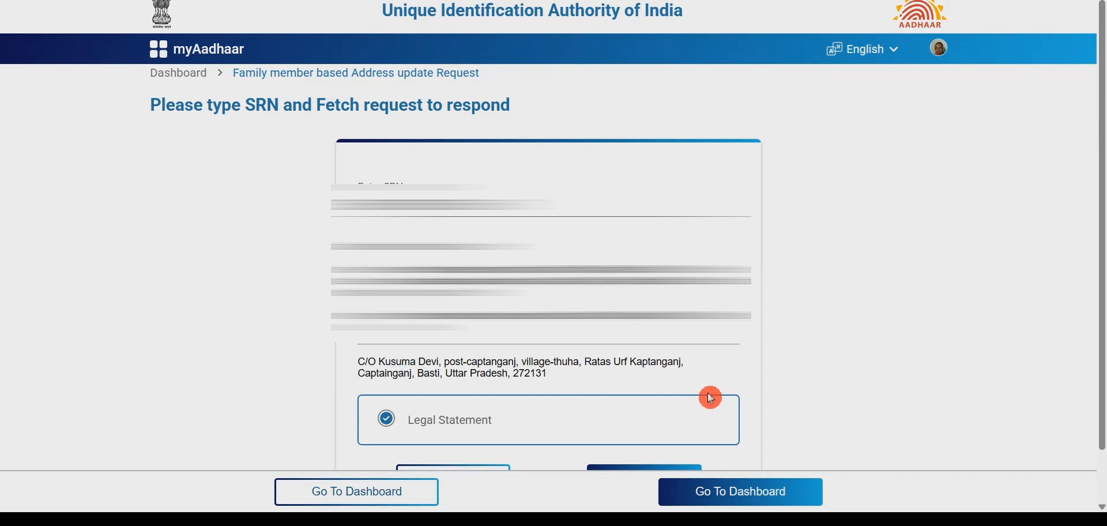
scroll(660, 425, down, 1)
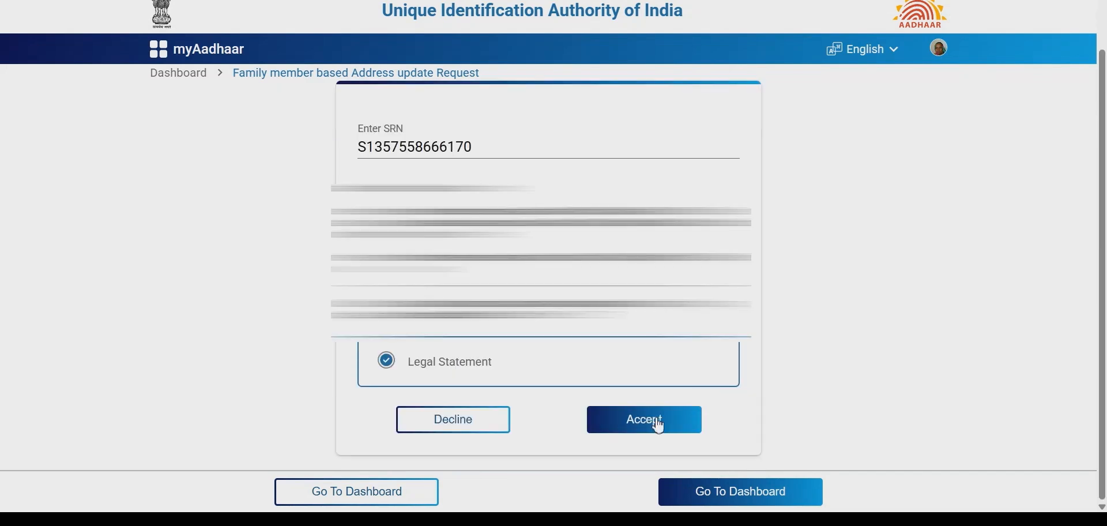
click(659, 425)
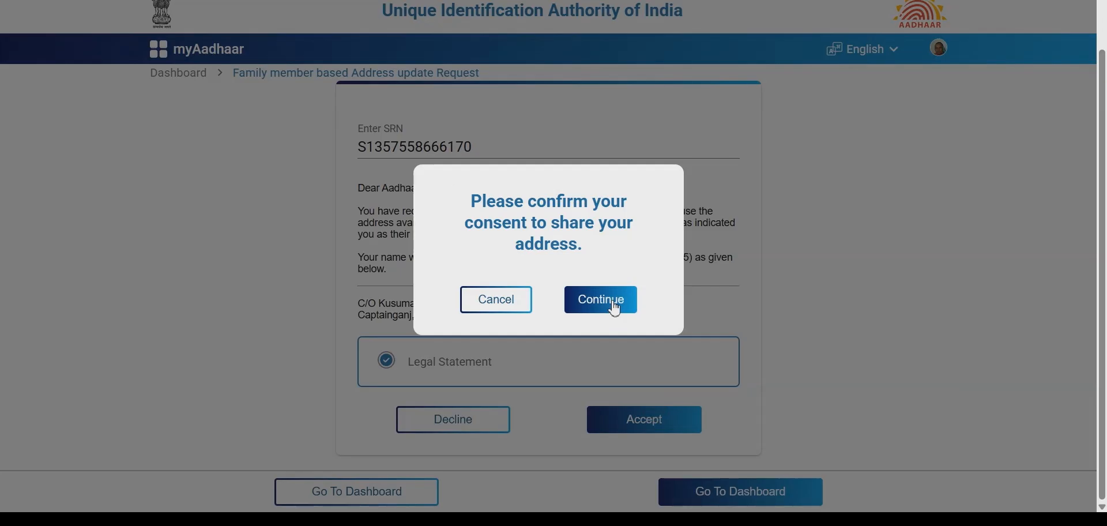
click(615, 305)
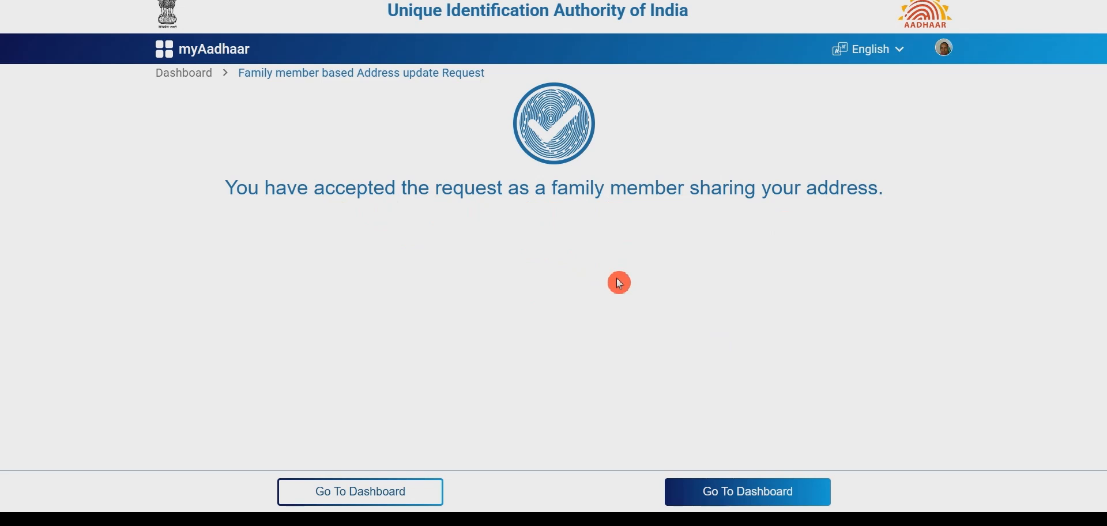